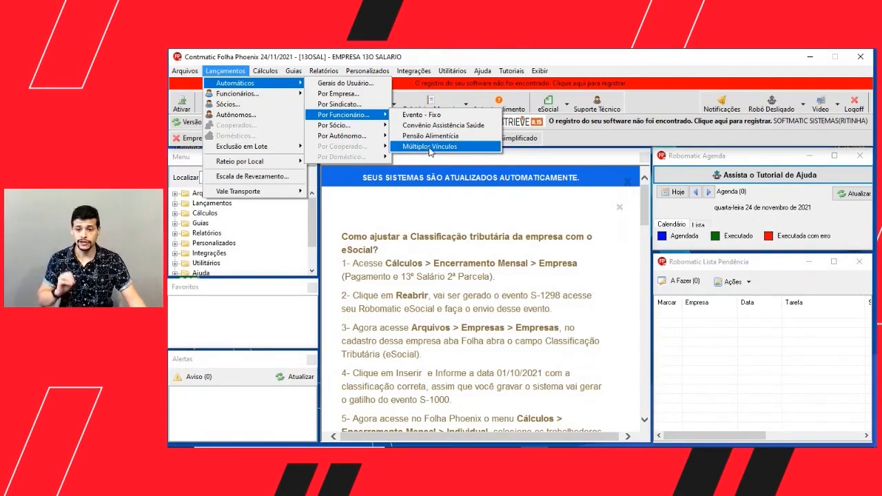
Open the fixed automatic event entries per employee and load the employee IR MENOS QUE DEZ.
click(421, 115)
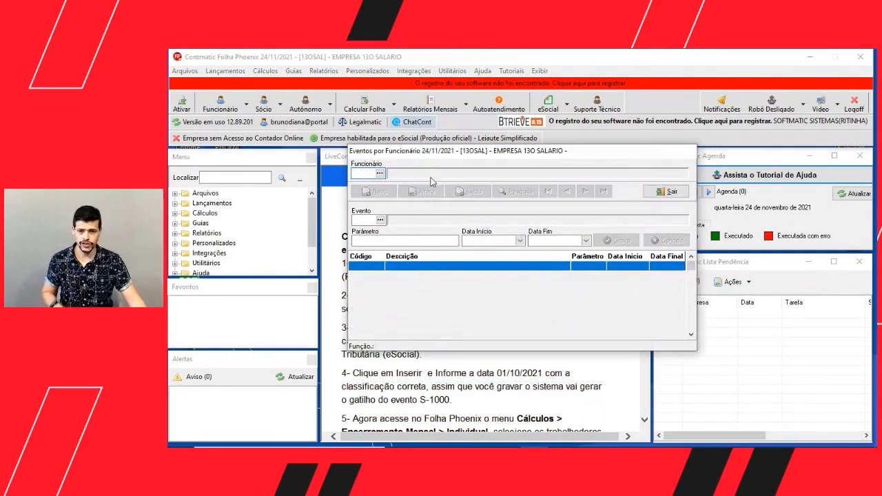
click(379, 173)
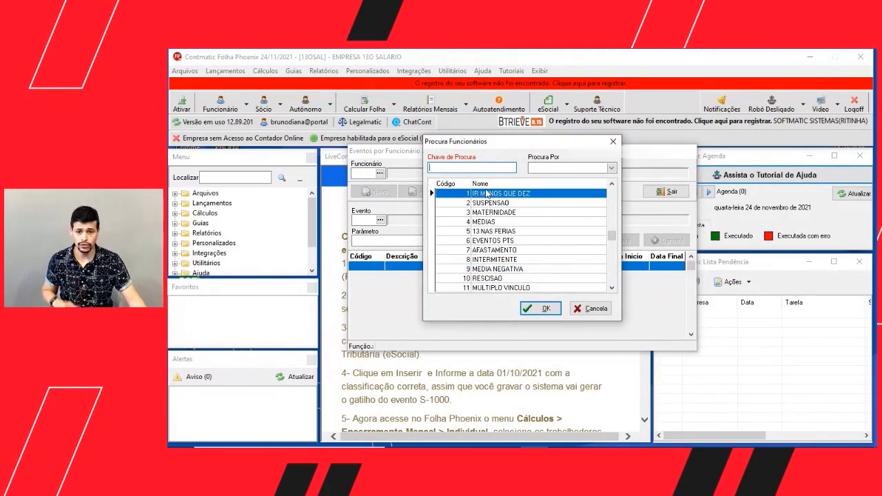
double_click(492, 194)
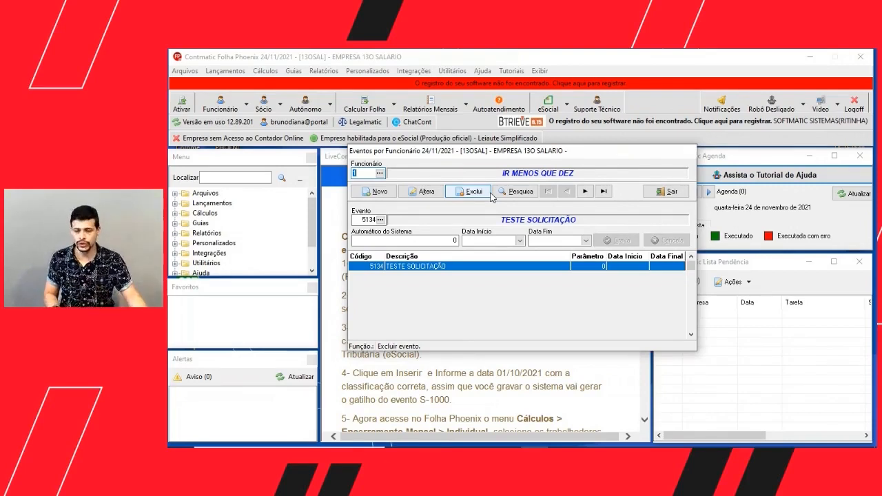
Add event 274 (Ad. Periculosidade 13º Sal 1ª) at 30 percent with start date November 2021 and save it.
click(375, 192)
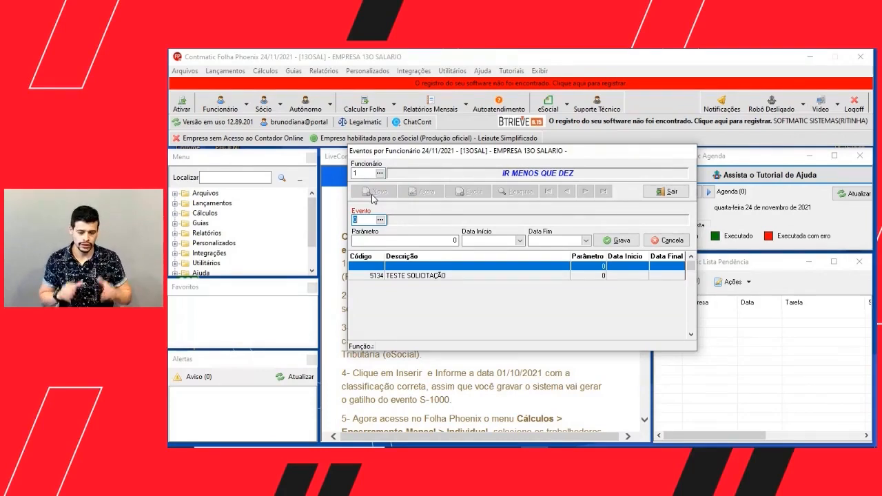
text(274)
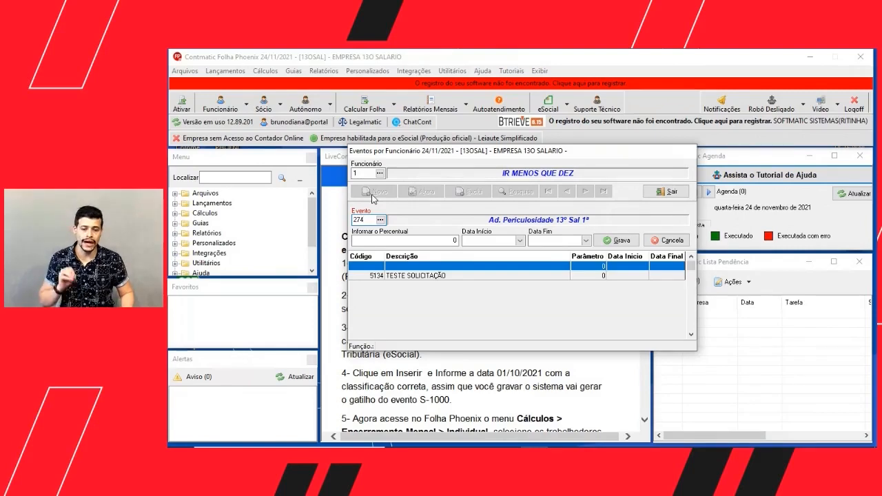
key(Return)
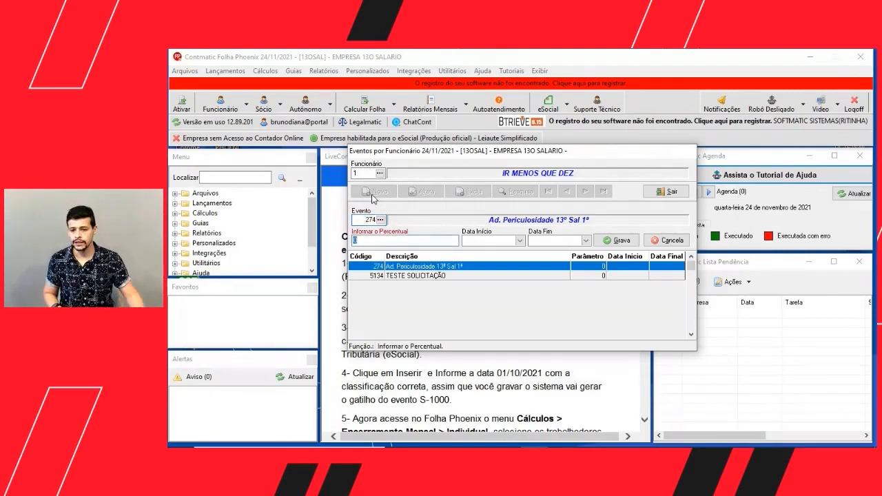
text(30)
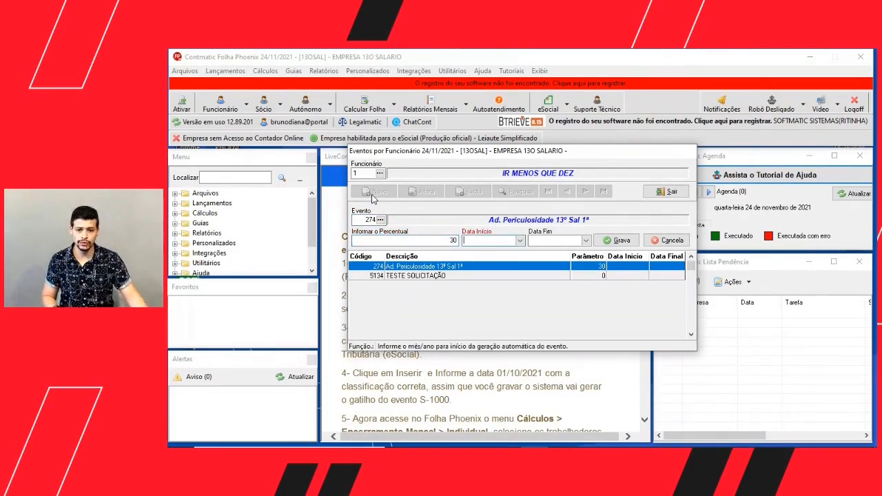
key(Return)
click(521, 241)
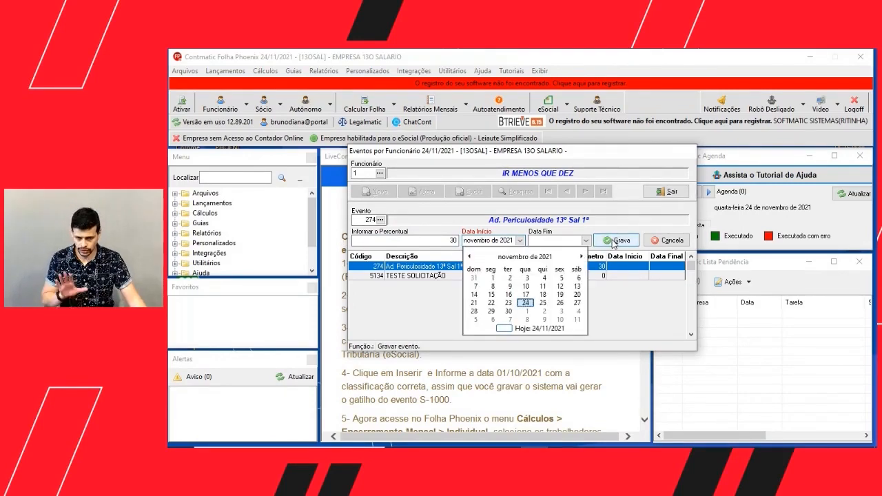
click(612, 241)
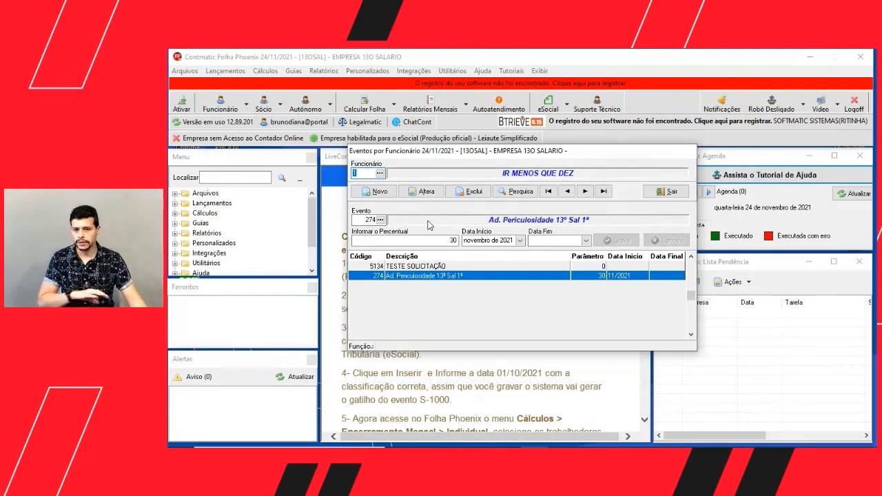
Add and save event 176 (Ad. Peric 13º Sal 2ª P) at 30 percent starting November 2021, closing the employee events window.
click(375, 192)
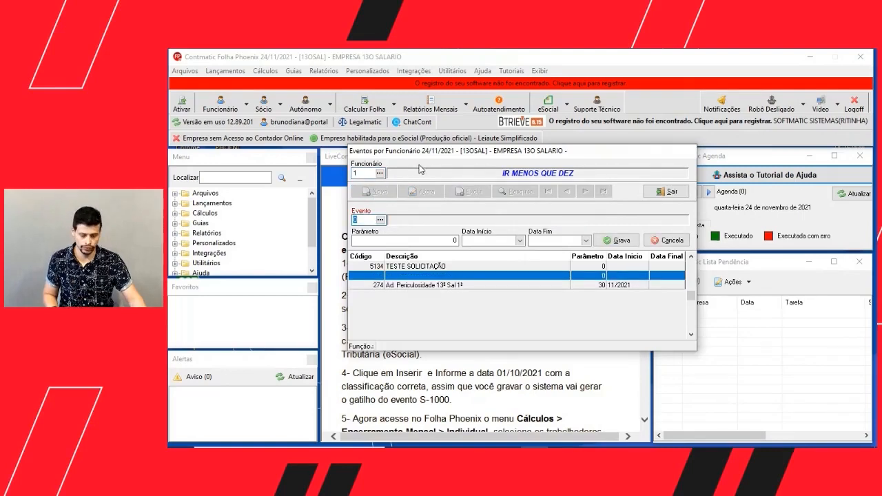
text(176)
key(Tab)
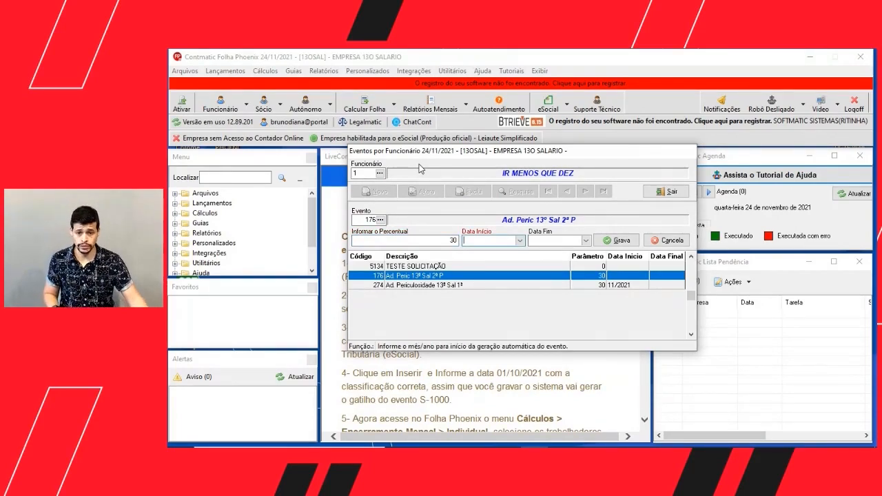
click(518, 240)
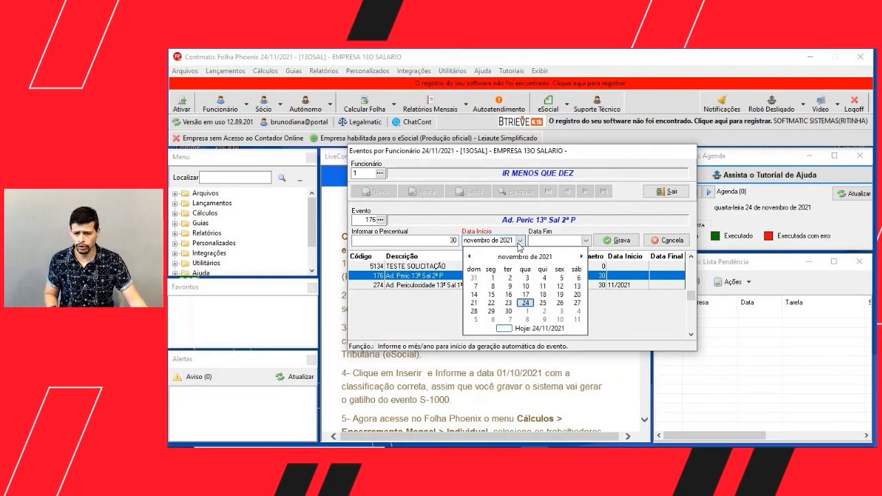
click(615, 241)
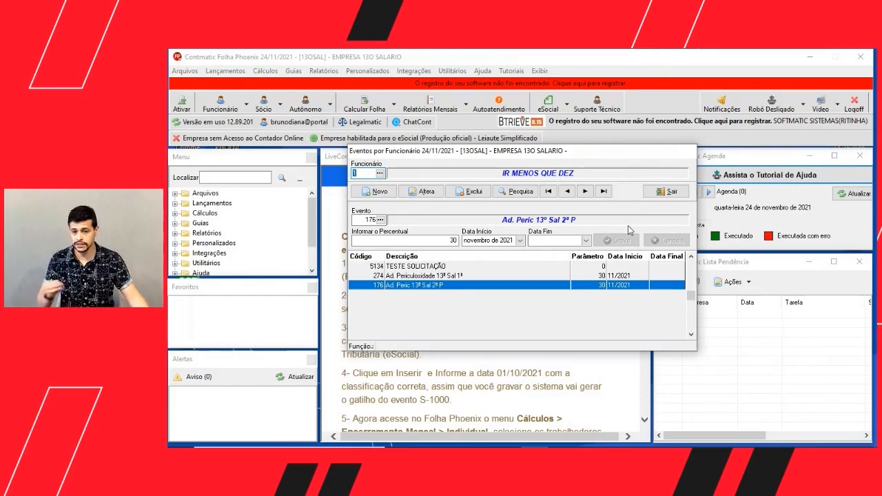
click(665, 192)
Switch to Chrome and review the Autoatendimento article's table of event codes exclusive to 13º Salário, returning to Folha Phoenix.
mouse_move(442, 445)
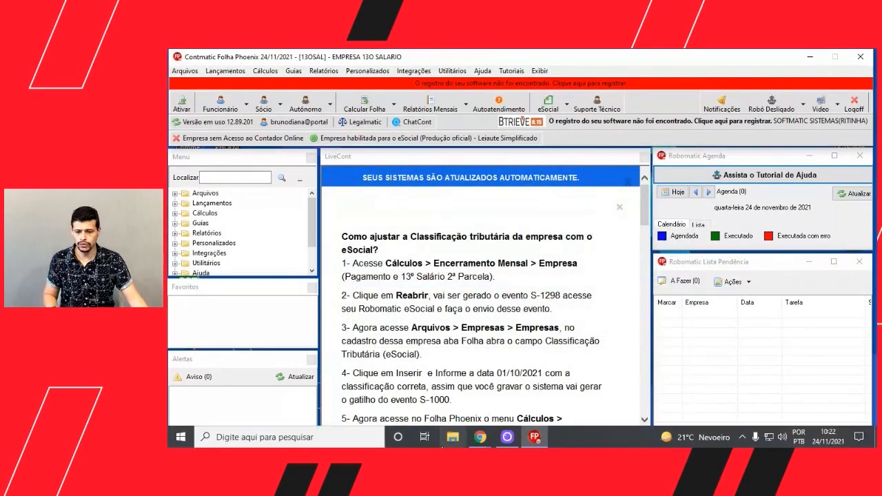
mouse_move(480, 437)
click(431, 413)
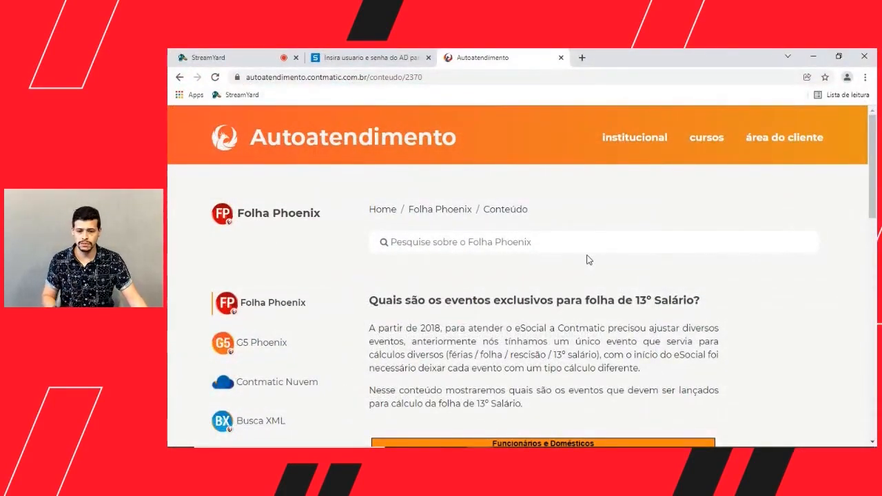
scroll(588, 259, down, 1)
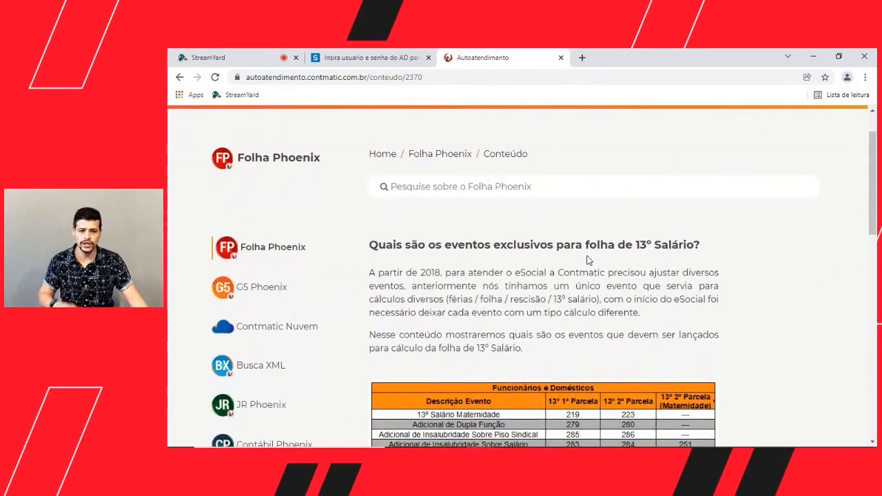
scroll(587, 259, down, 3)
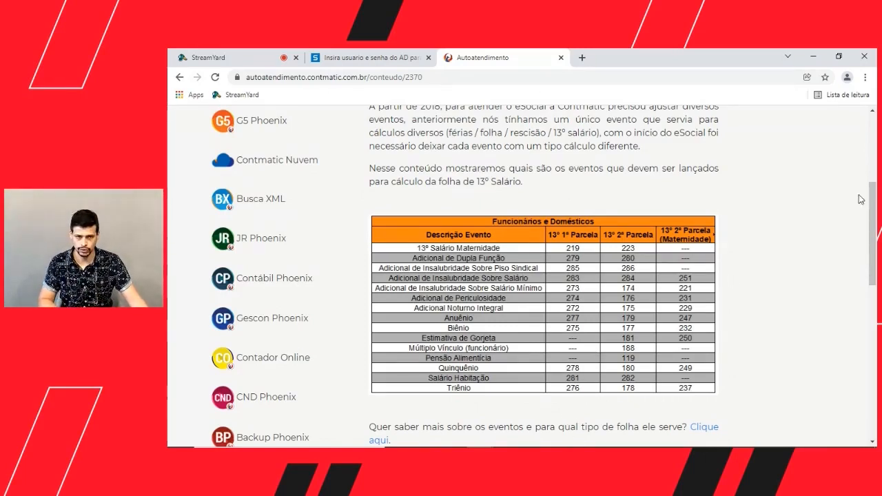
click(813, 57)
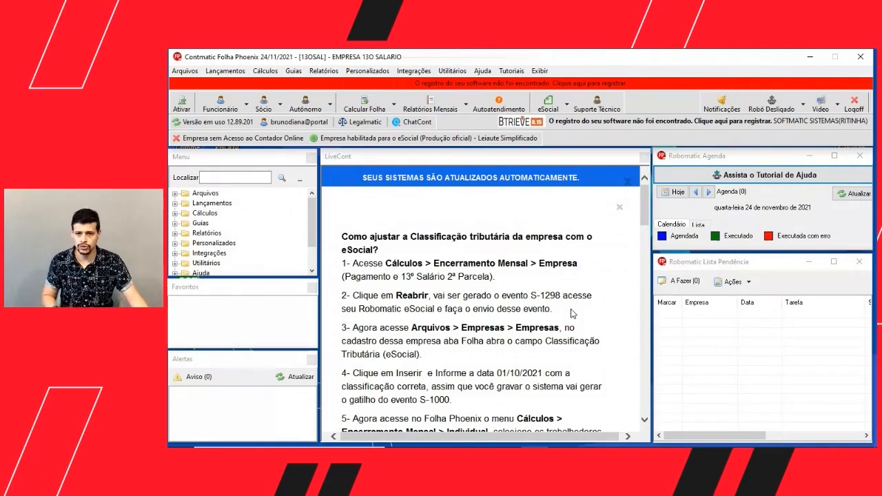
Open the monthly payroll calculation and choose 13º Salário - 1ª Parcela as the payment type to process.
click(269, 71)
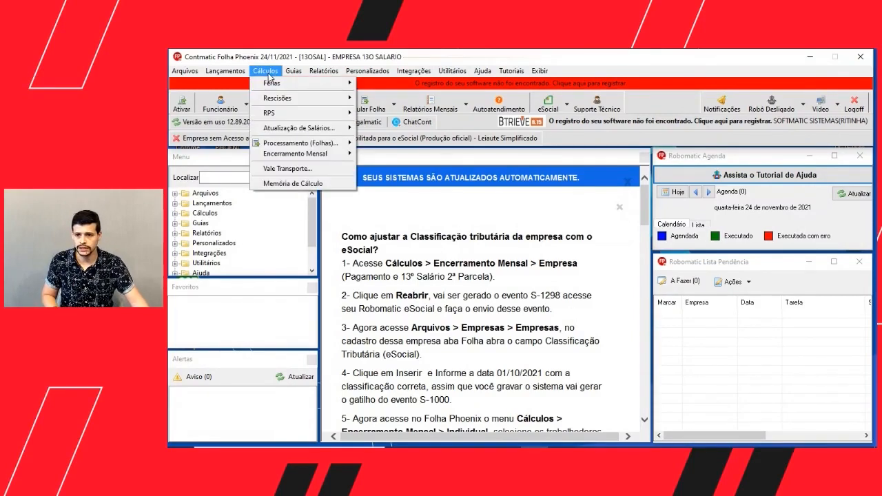
mouse_move(295, 143)
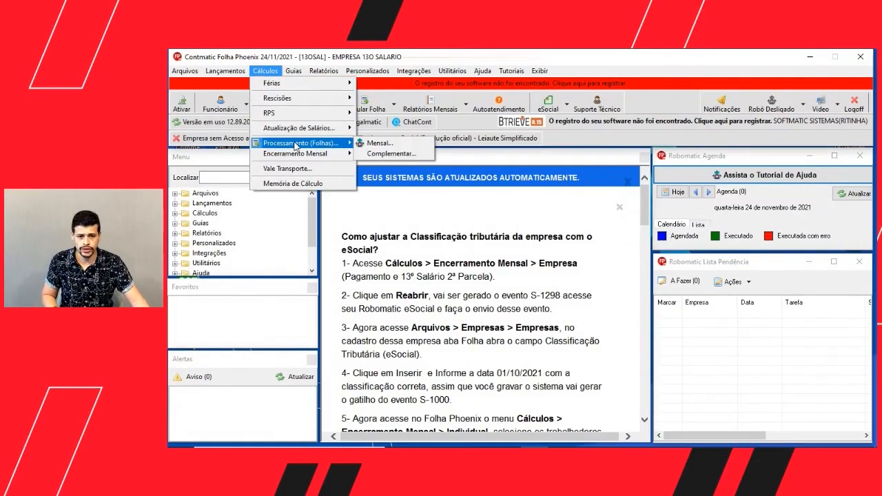
click(378, 144)
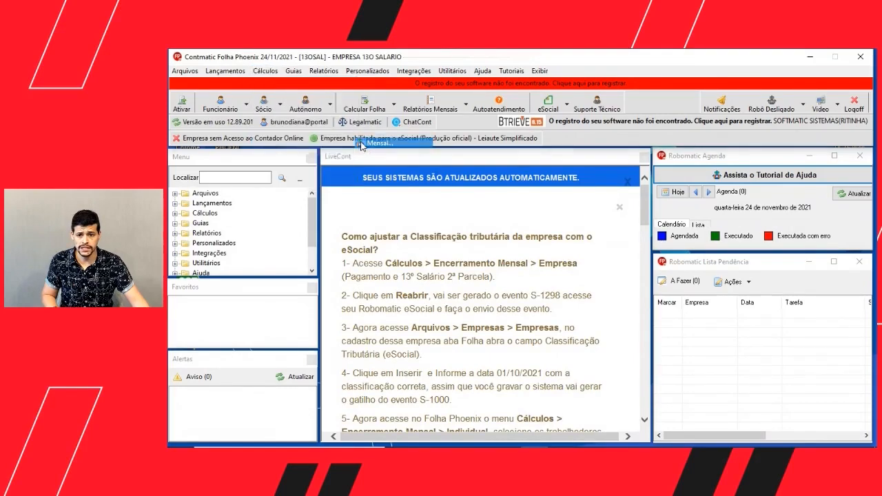
click(800, 125)
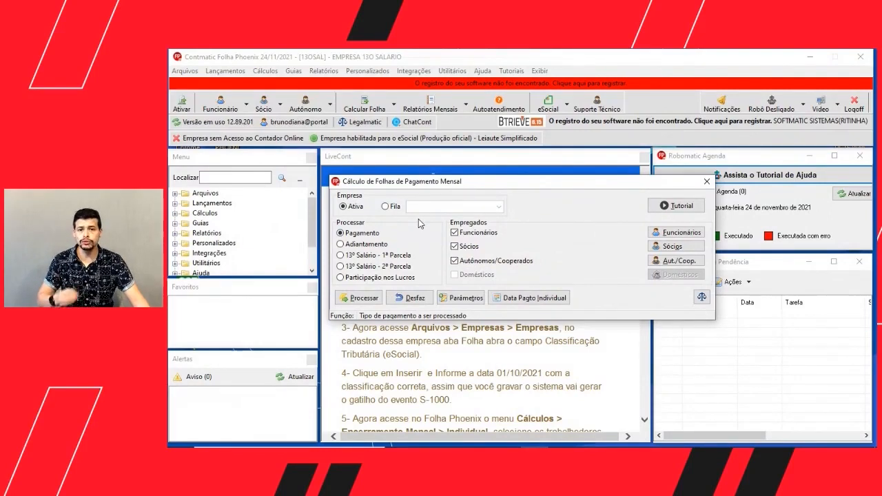
click(362, 258)
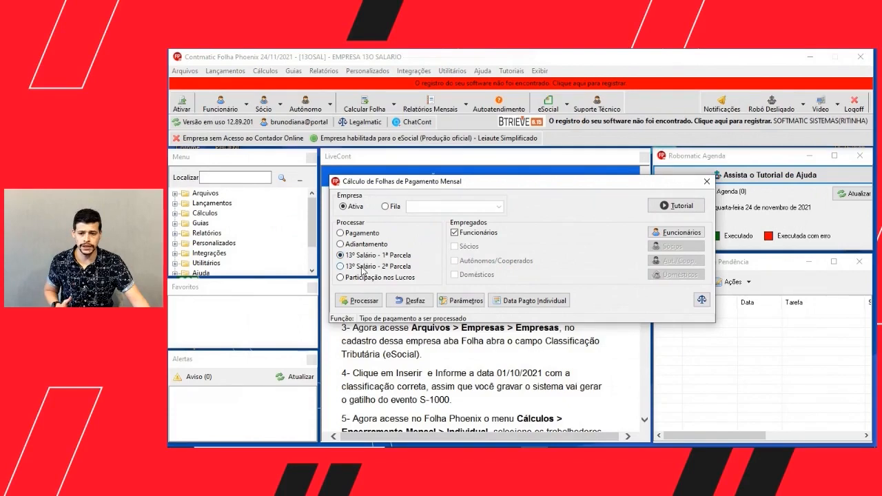
click(363, 269)
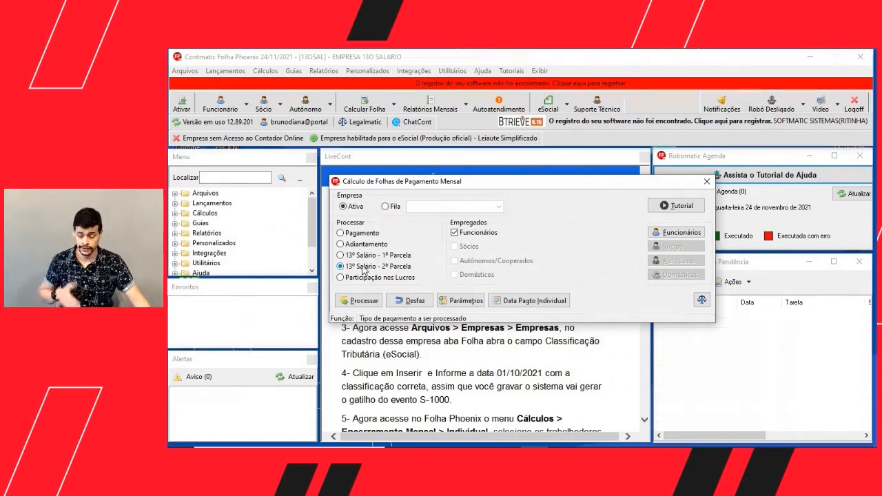
click(361, 259)
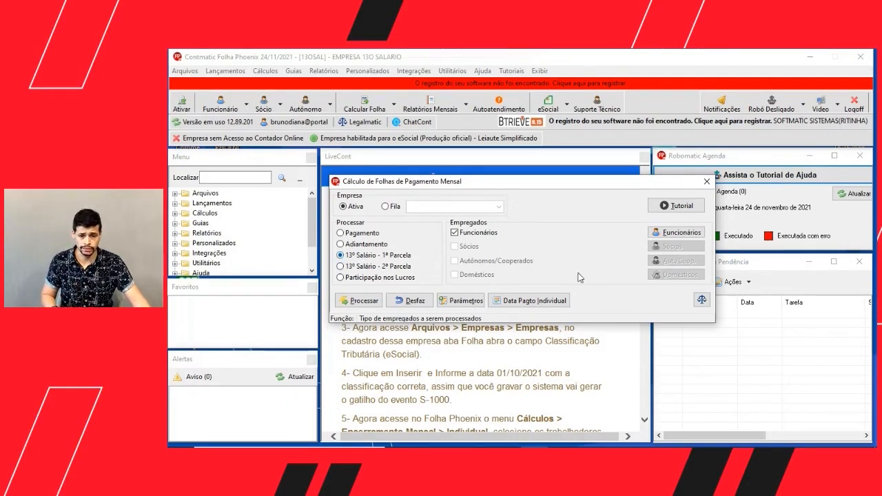
Include all available employees in the selection for the 13º Salário calculation and confirm it.
click(673, 235)
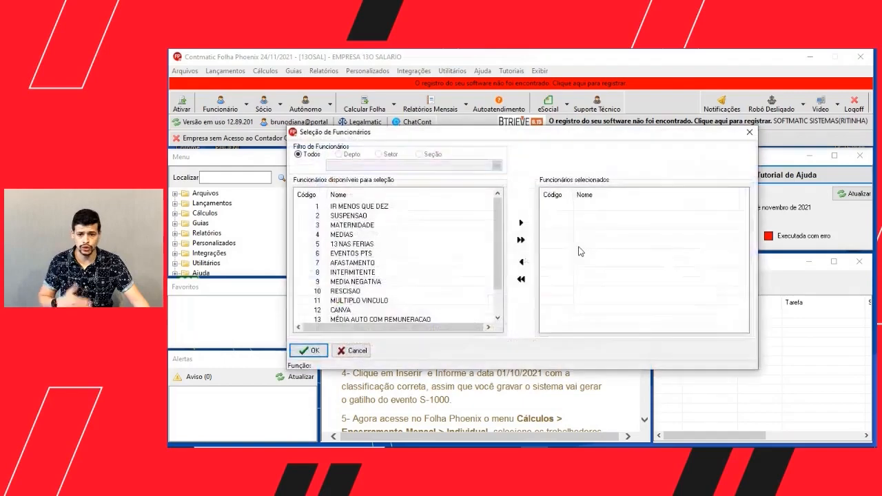
click(408, 216)
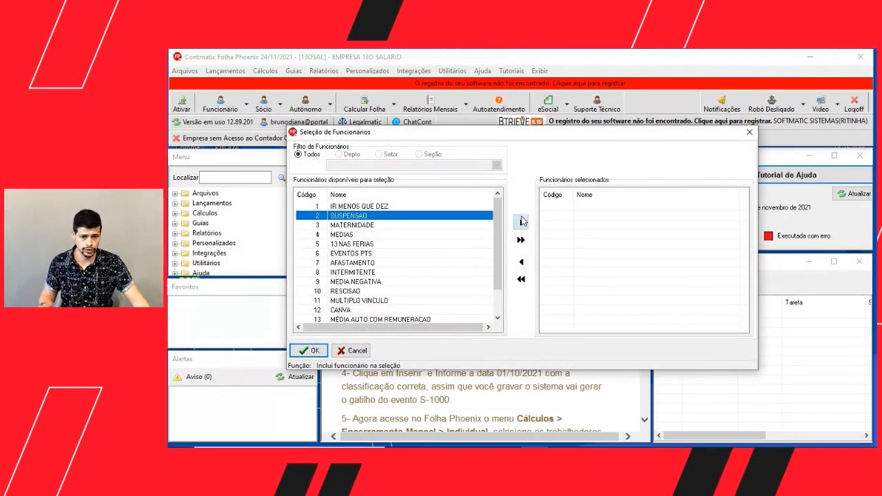
click(521, 221)
click(422, 254)
click(521, 222)
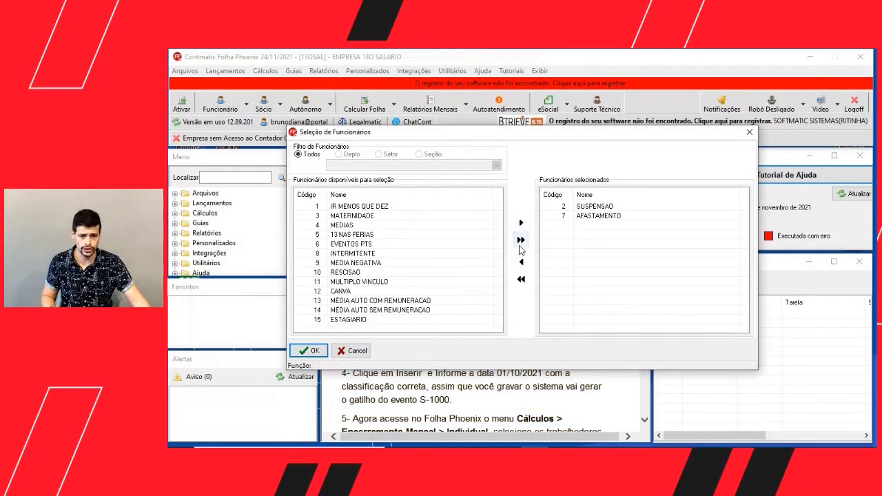
click(521, 240)
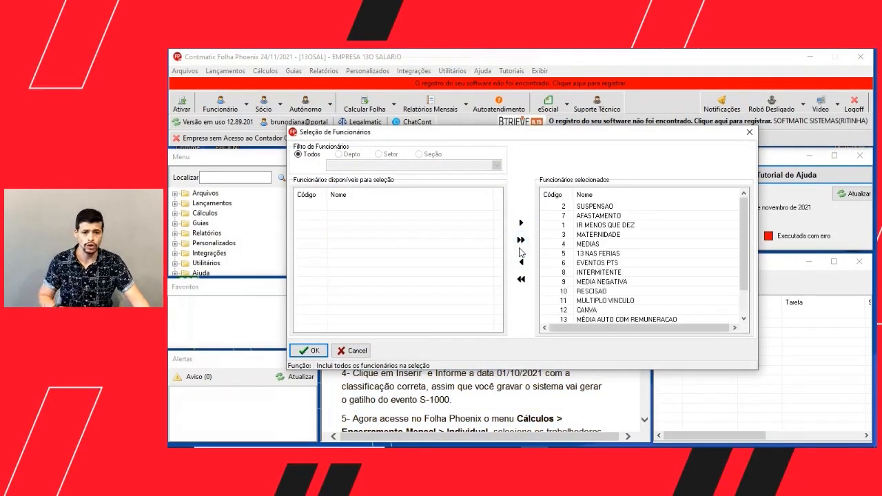
click(311, 351)
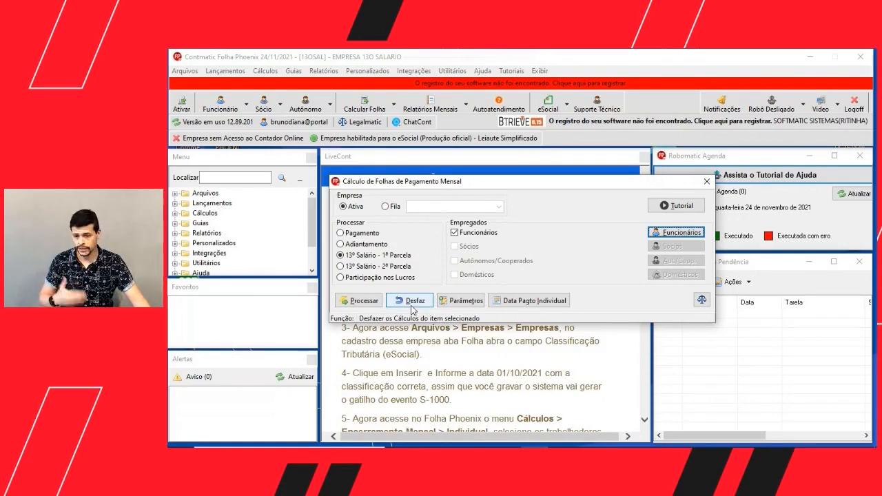
Start processing the 13º Salário - 1ª Parcela and save 20/11/2021 as the employees' payment date, replacing the registered date.
click(369, 308)
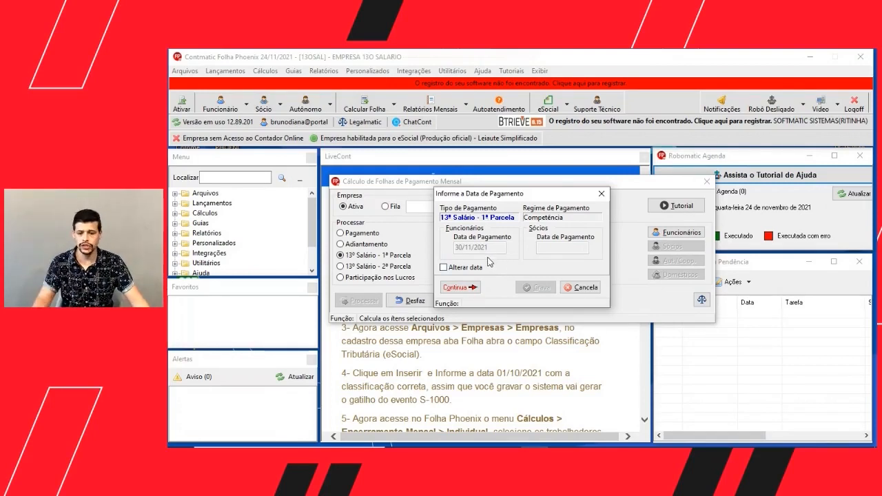
click(463, 268)
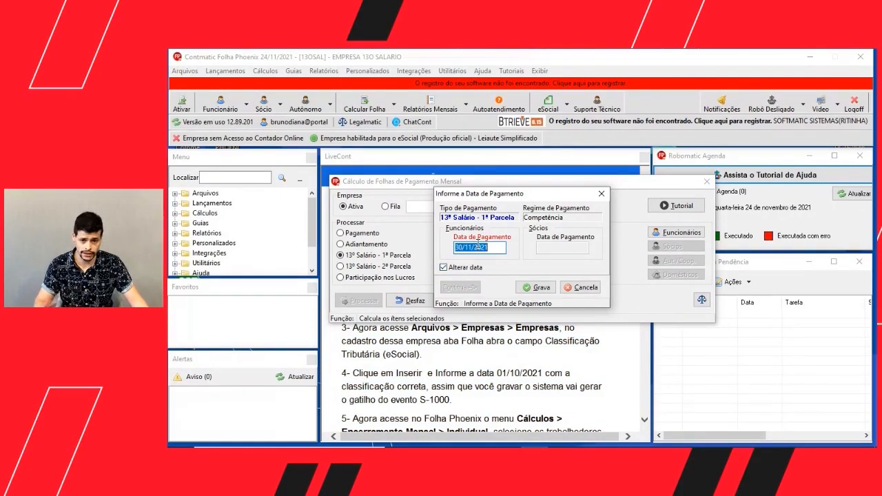
text(20/11/)
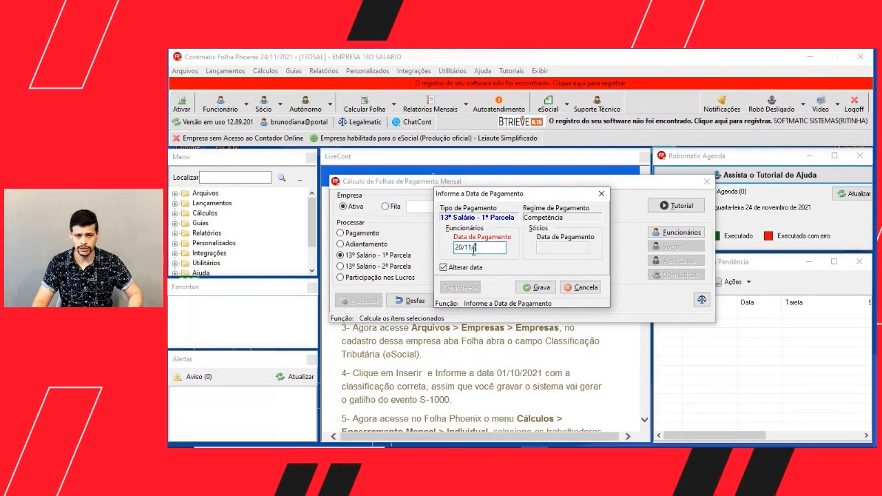
text(20)
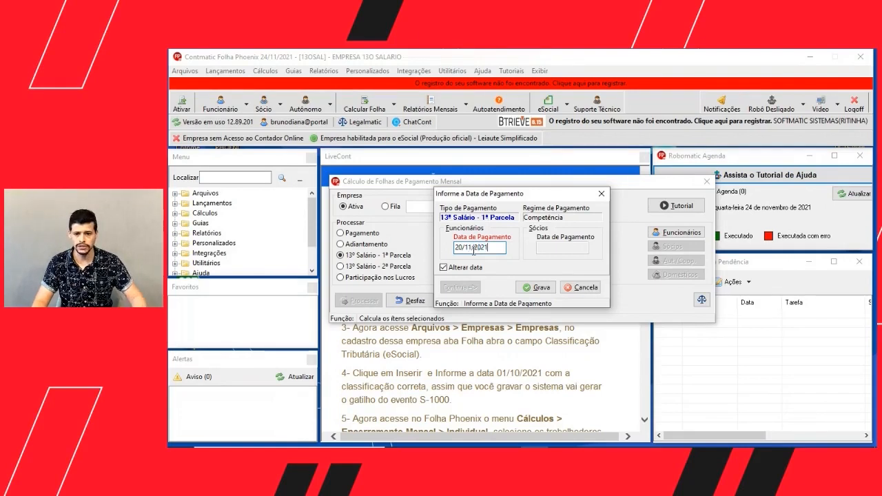
text(21)
click(536, 288)
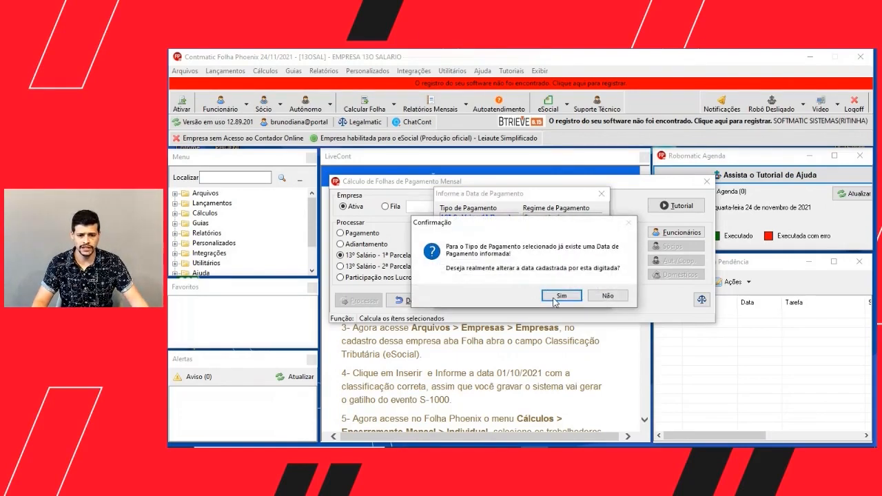
click(555, 297)
click(607, 295)
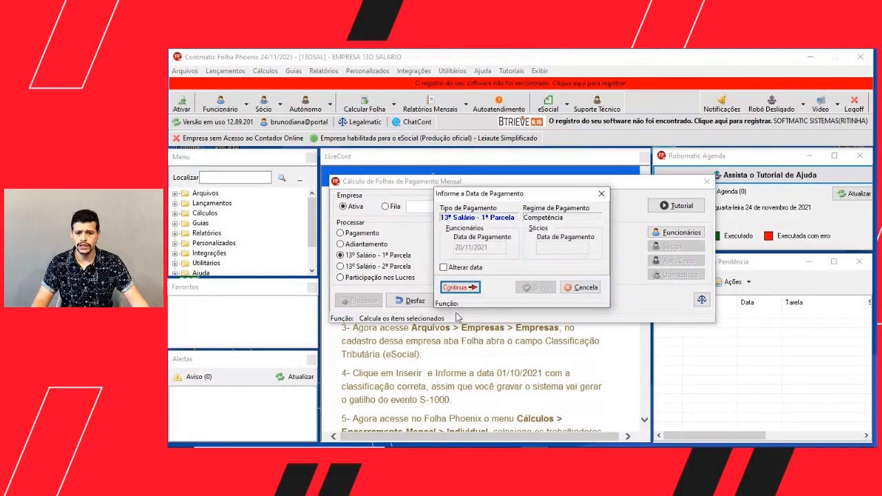
Run the first-installment calculation with the saved payment date, finish the processing, and close the payroll calculation window.
click(459, 288)
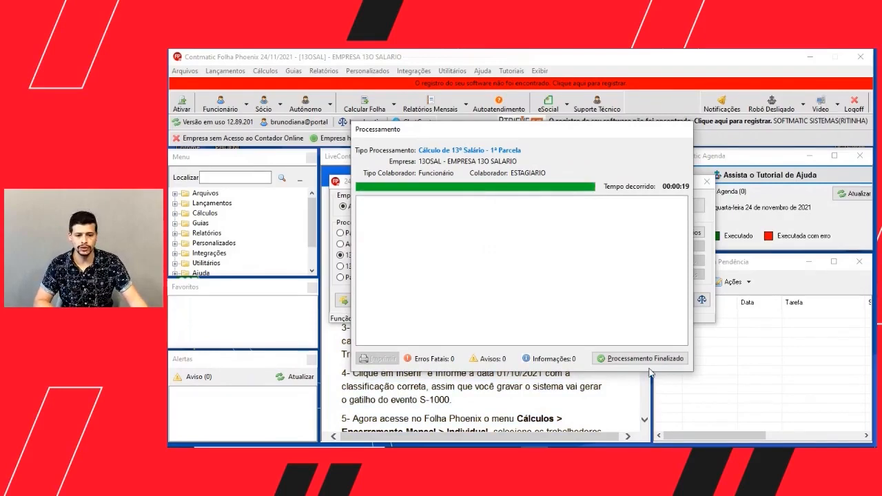
click(642, 359)
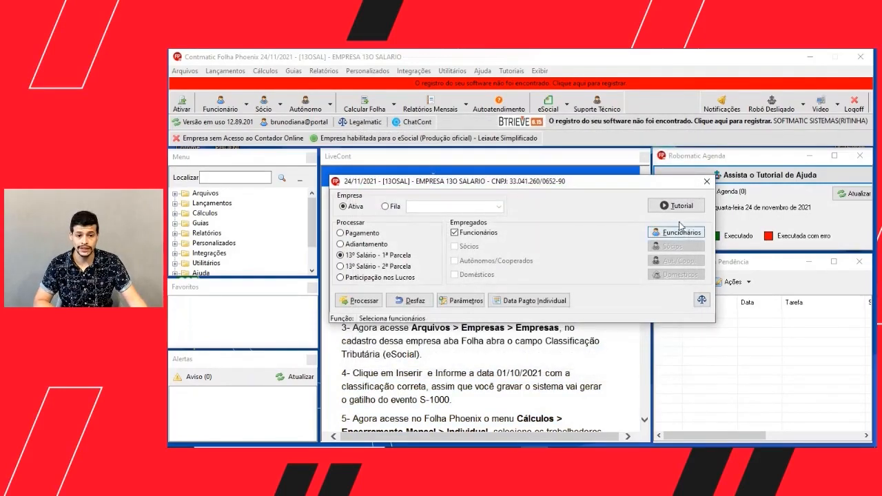
click(706, 182)
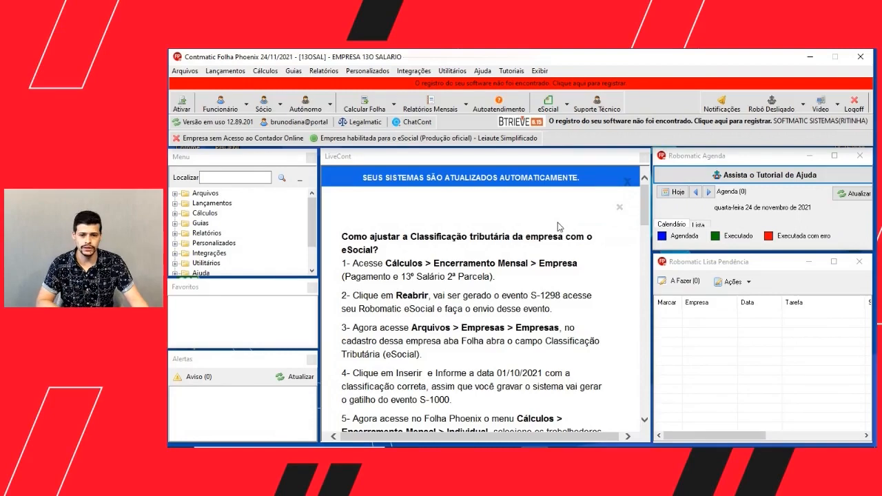
Open the monthly Folha de Pagamento report selection and choose 13º Salário - 1ª Parcela as the payment type.
click(321, 76)
mouse_move(328, 83)
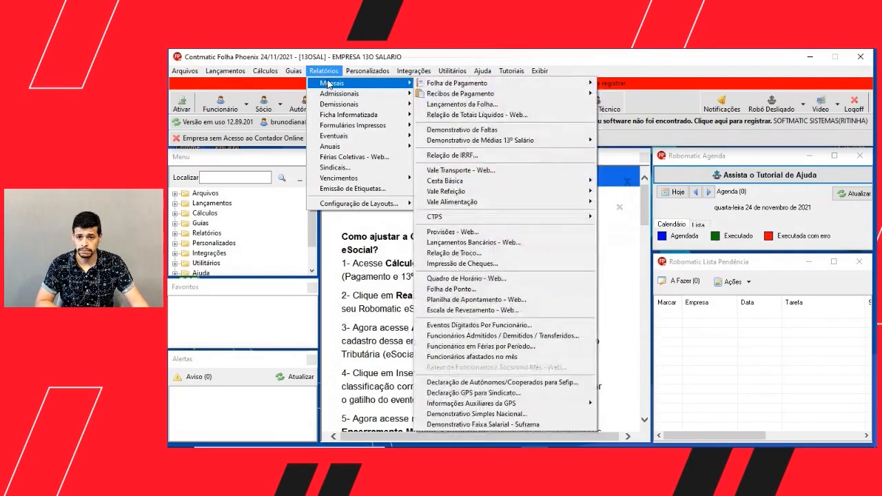
mouse_move(557, 85)
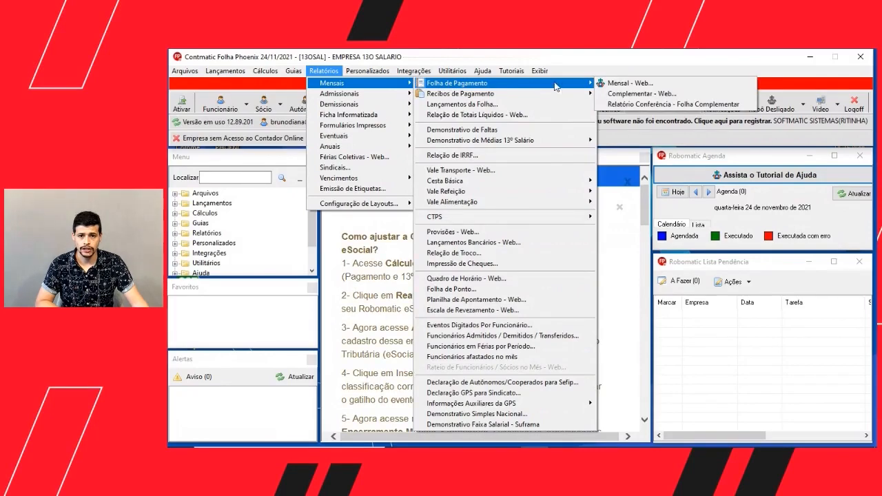
click(604, 83)
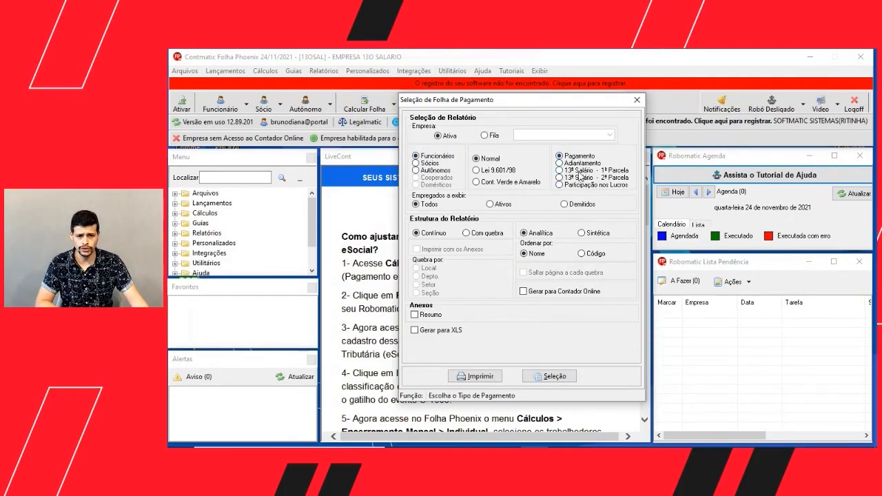
click(581, 170)
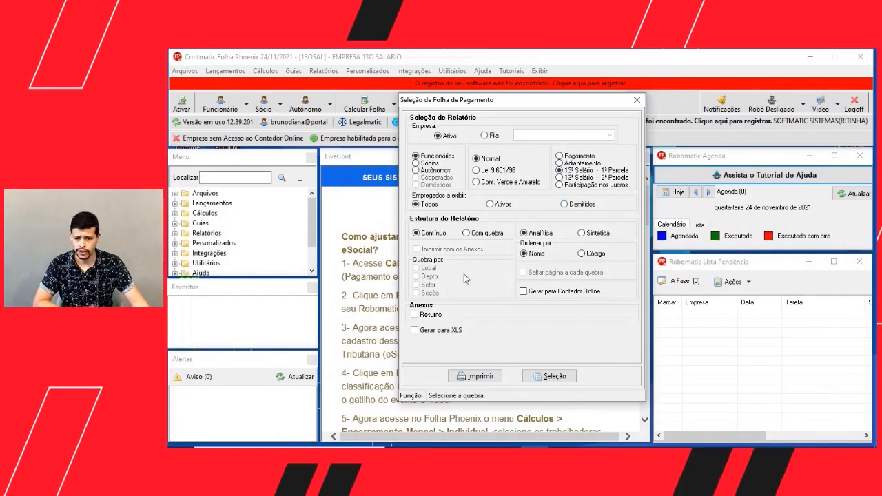
Order the continuous payroll report by Código, include the Resumo attachment, and generate the print preview.
click(479, 236)
click(572, 290)
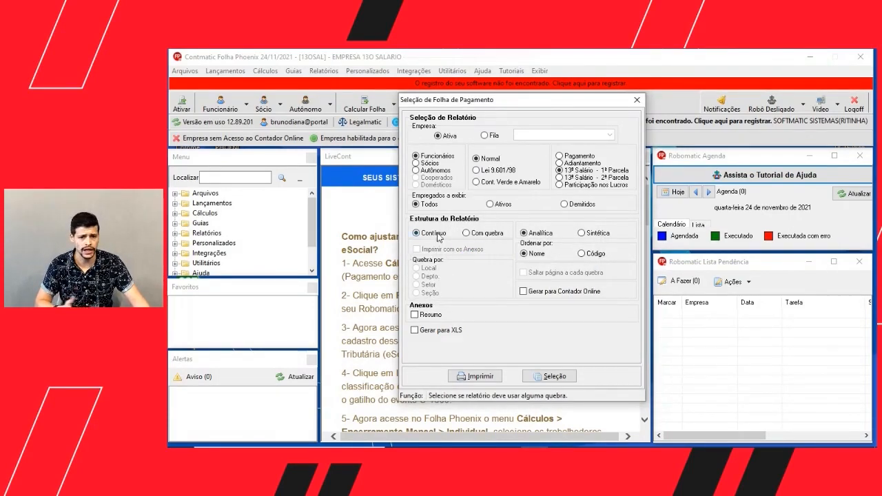
click(581, 255)
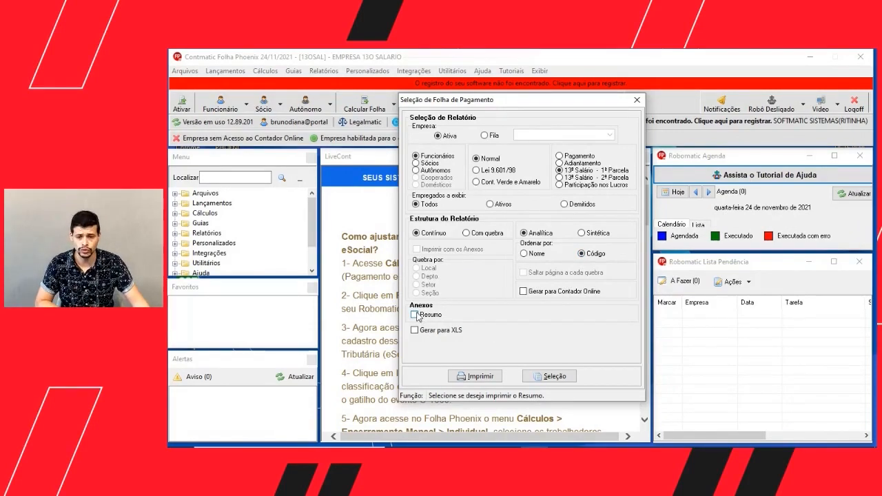
click(416, 316)
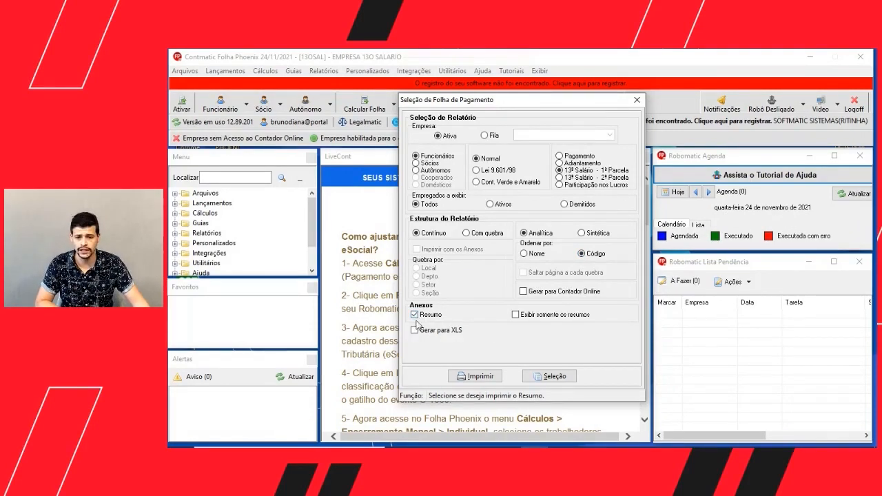
click(478, 381)
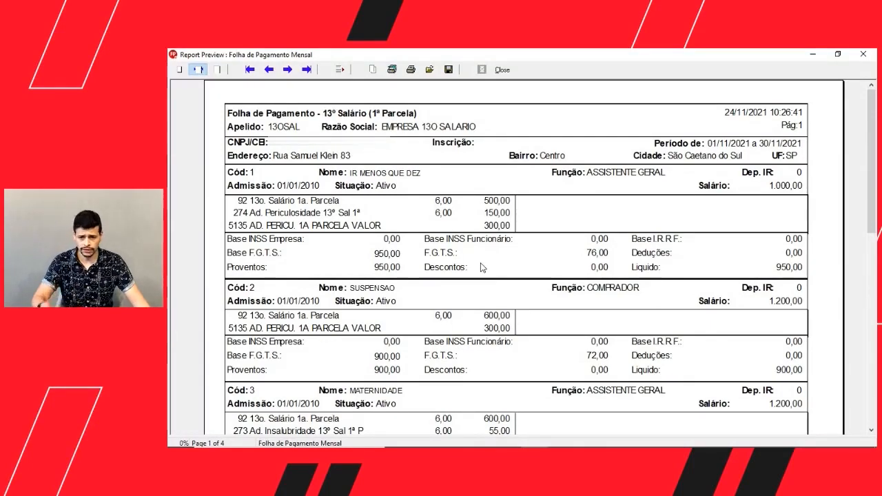
Examine each employee's first-installment events, bases and net amounts in the payroll report, closing the preview and the report selection.
scroll(483, 270, down, 1)
scroll(480, 270, down, 5)
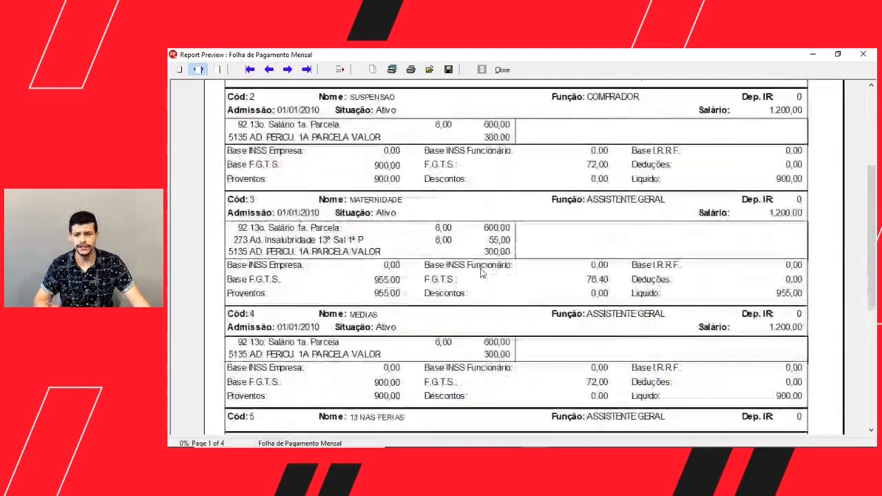
scroll(480, 272, down, 12)
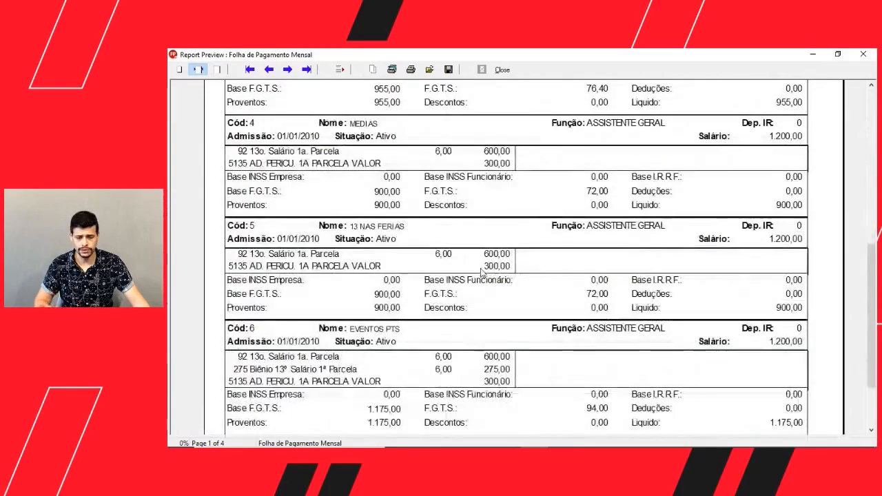
scroll(480, 273, down, 10)
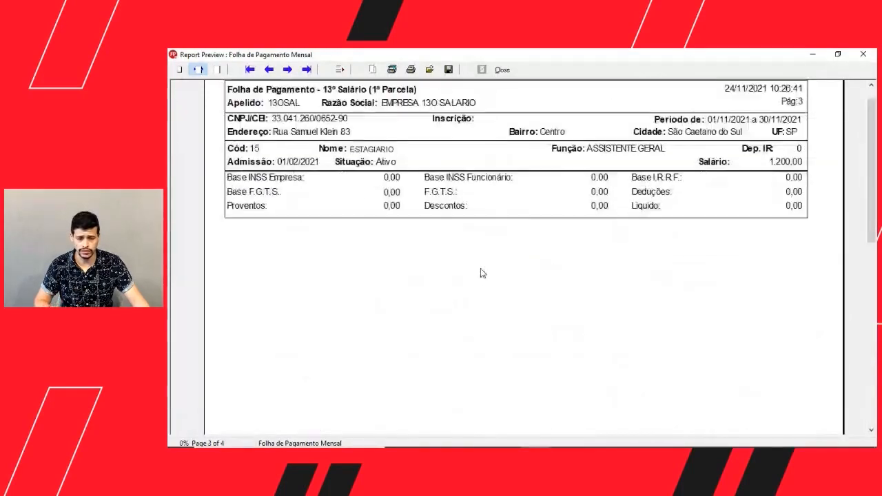
scroll(482, 273, up, 20)
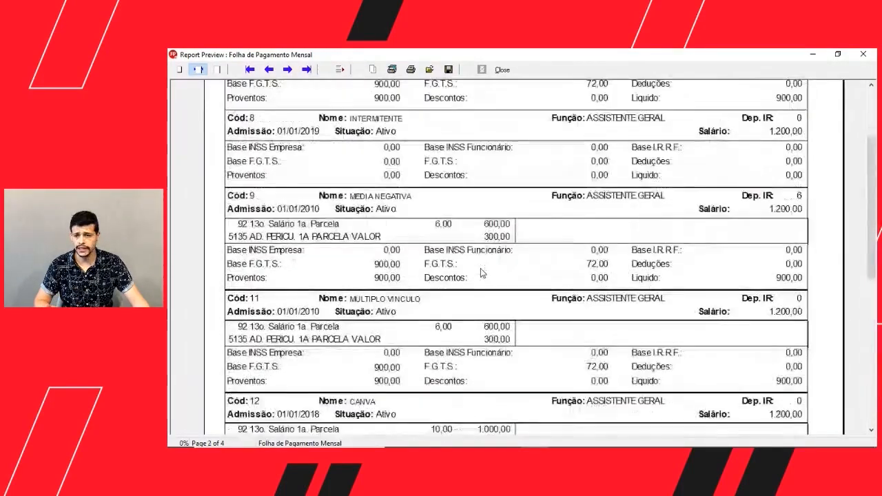
scroll(482, 274, up, 3)
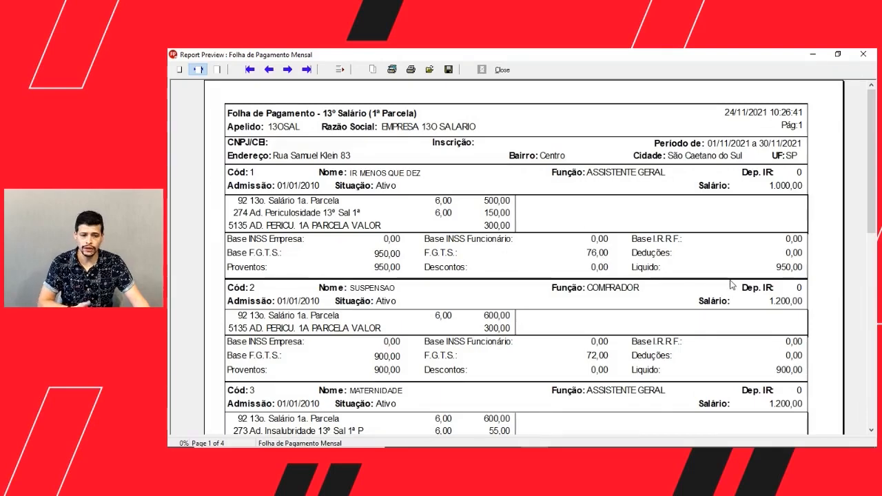
scroll(731, 282, down, 3)
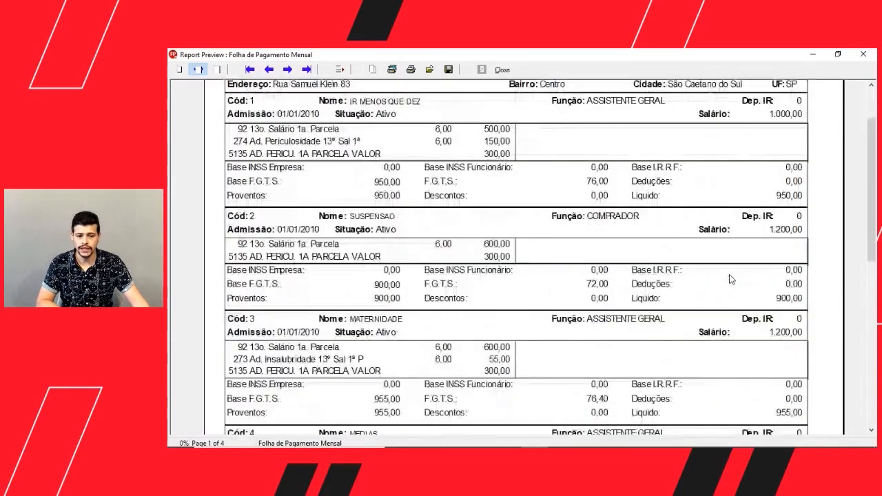
scroll(731, 279, down, 7)
scroll(731, 279, up, 5)
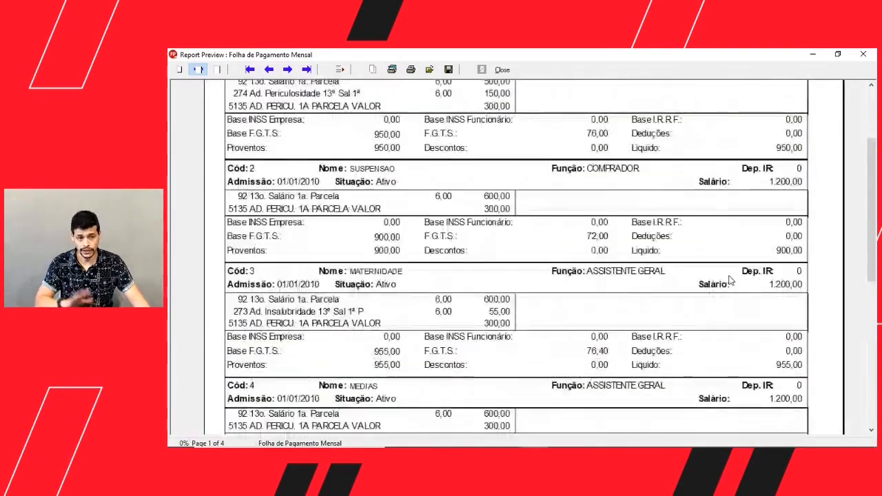
scroll(731, 279, up, 5)
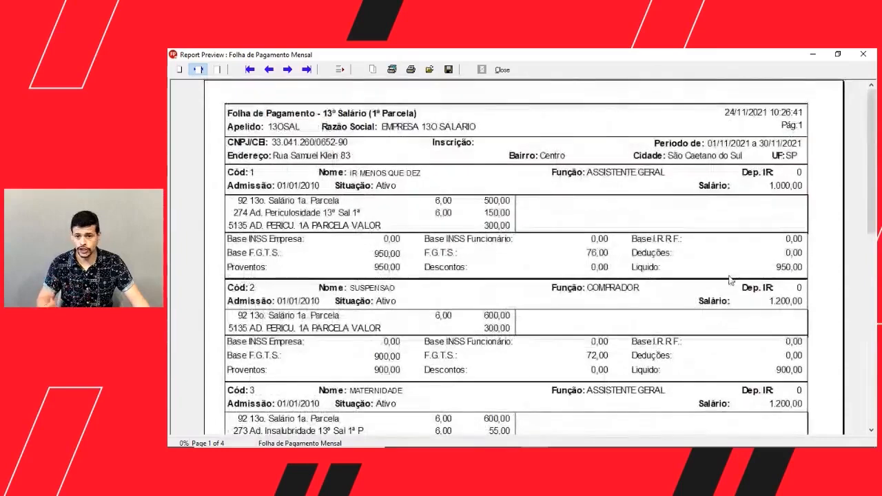
click(501, 69)
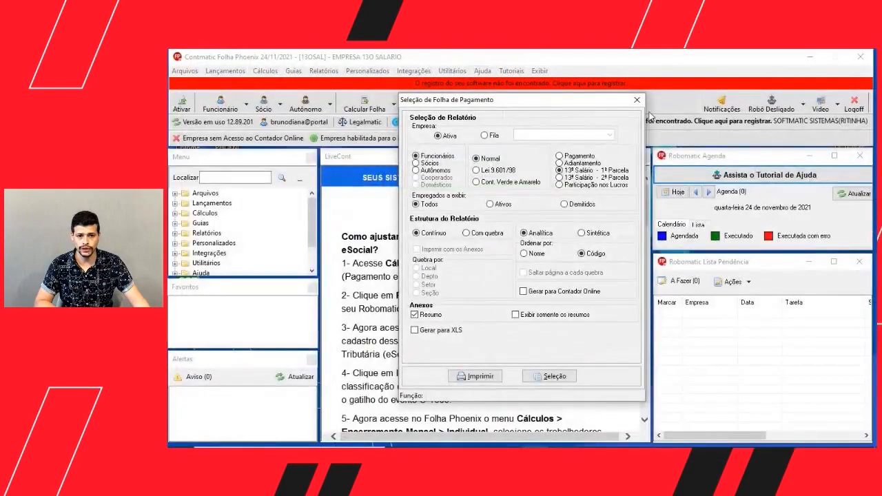
click(636, 100)
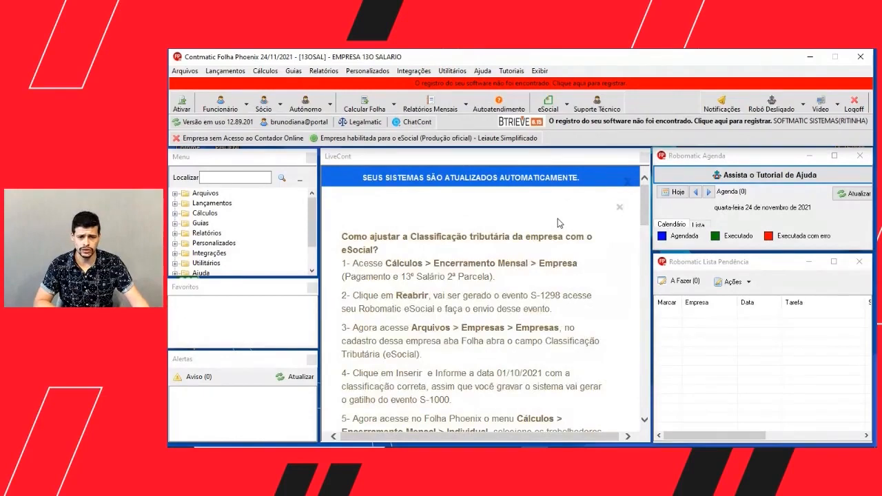
Generate the monthly Relação de Totais Líquidos report for 13º Salário - 1ª Parcela, ordered by Nome.
click(322, 73)
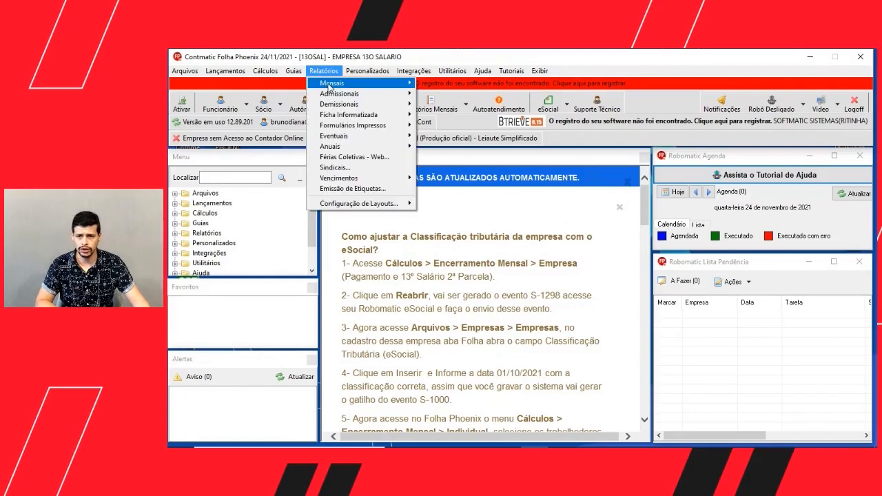
mouse_move(332, 85)
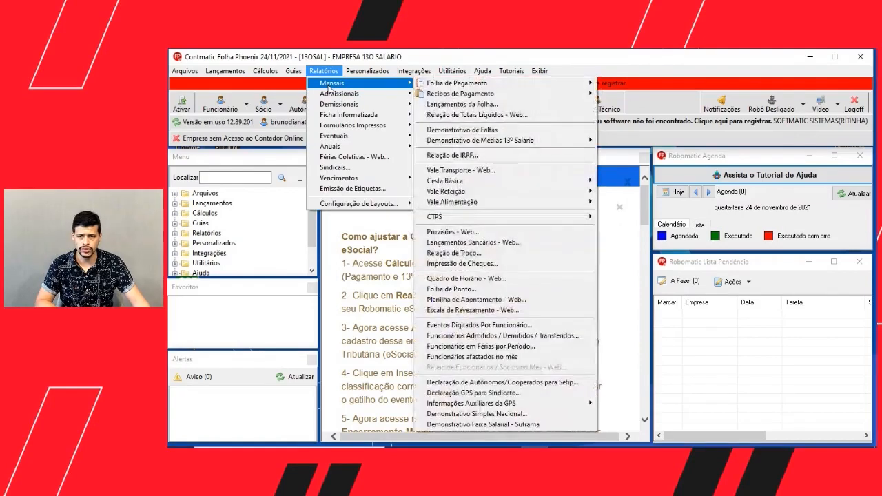
click(454, 116)
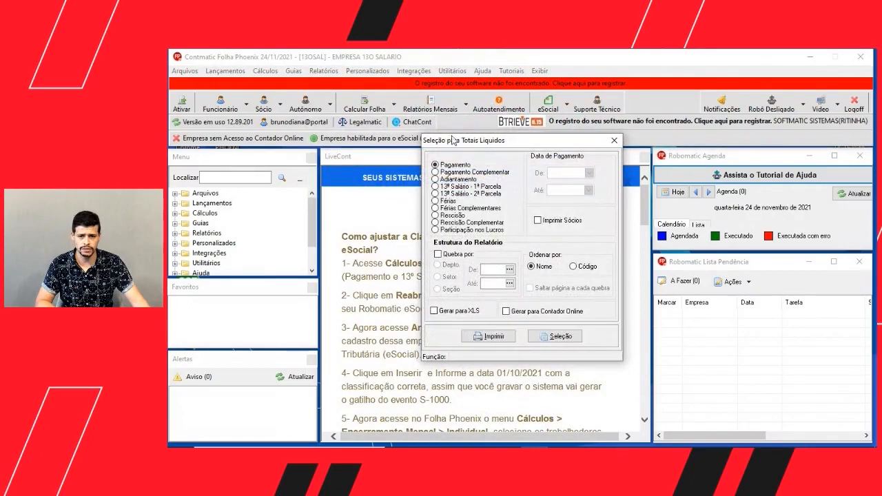
click(459, 187)
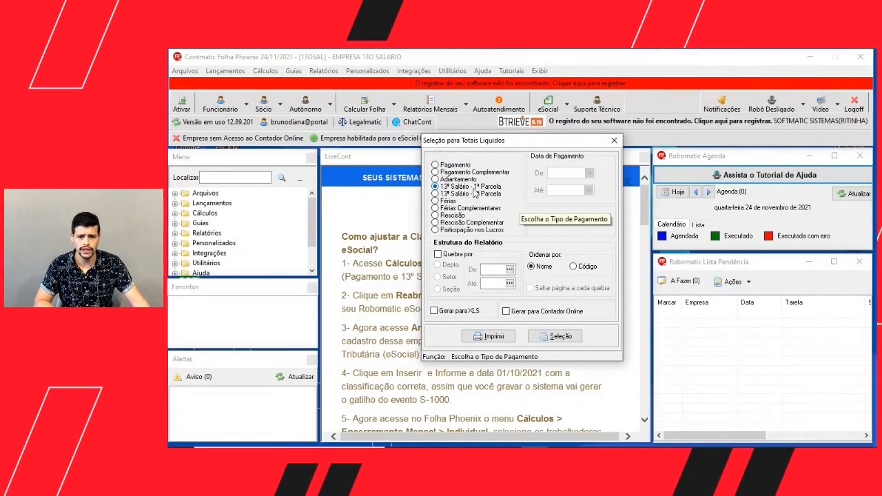
click(471, 314)
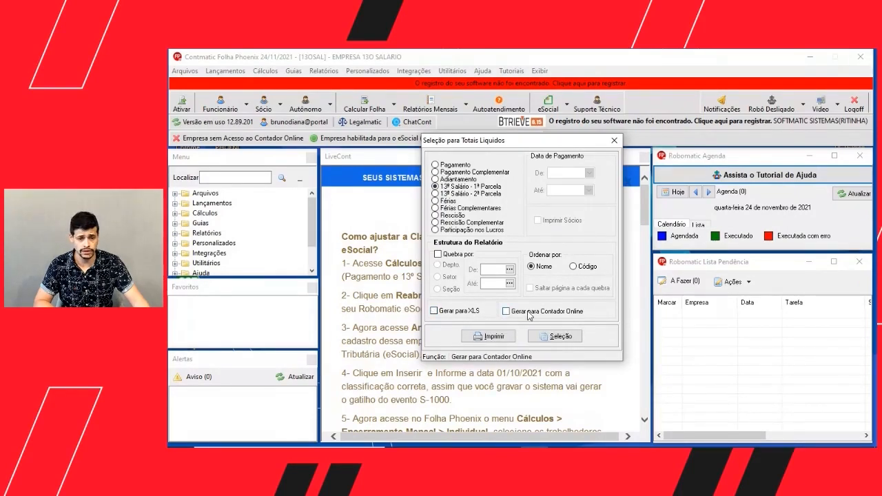
click(531, 314)
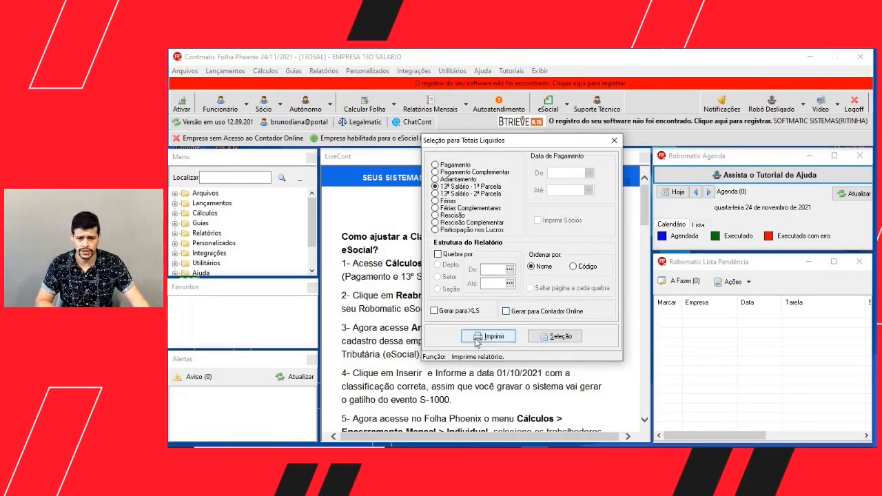
click(488, 336)
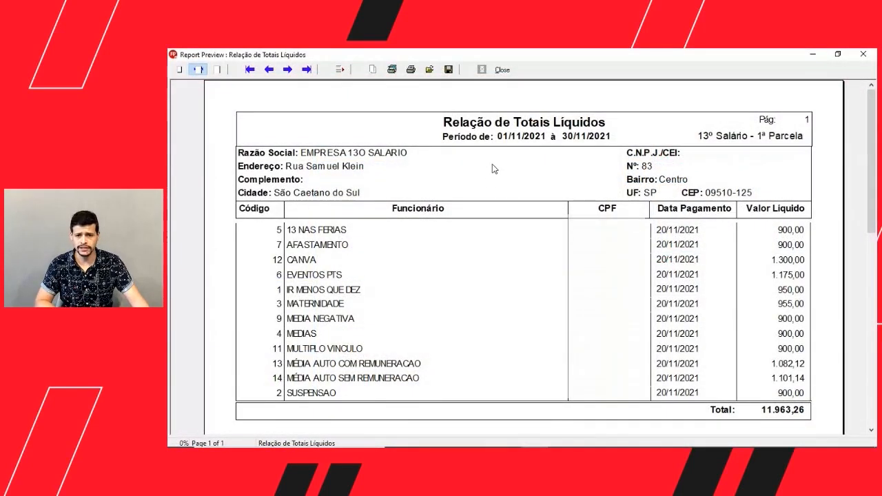
Review the employees' payment dates and net amounts in the Relação de Totais Líquidos, closing the preview and its selection window.
scroll(491, 179, down, 1)
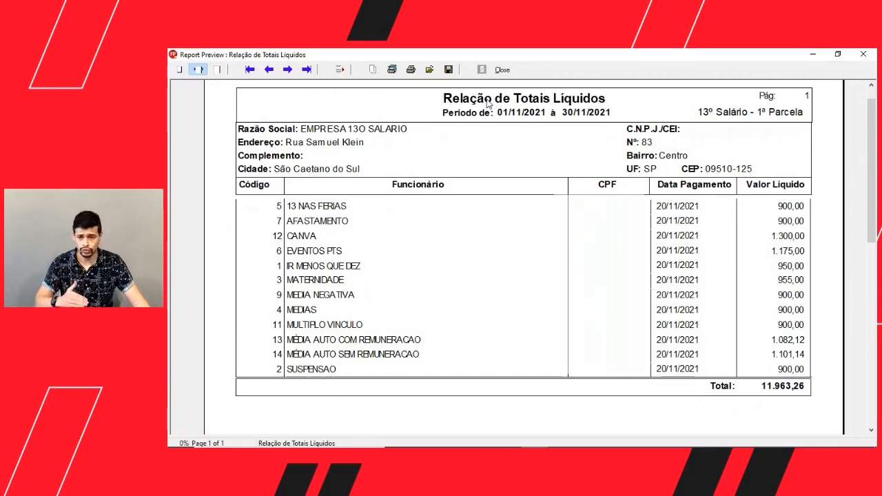
click(502, 70)
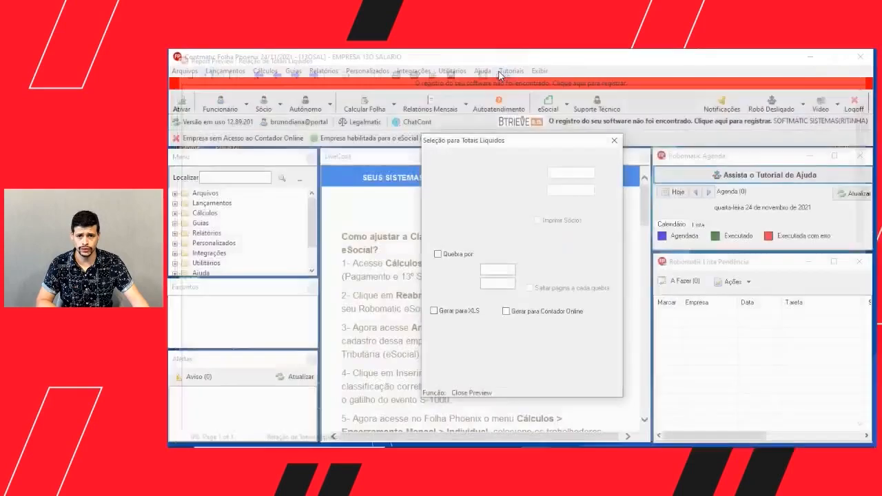
click(615, 142)
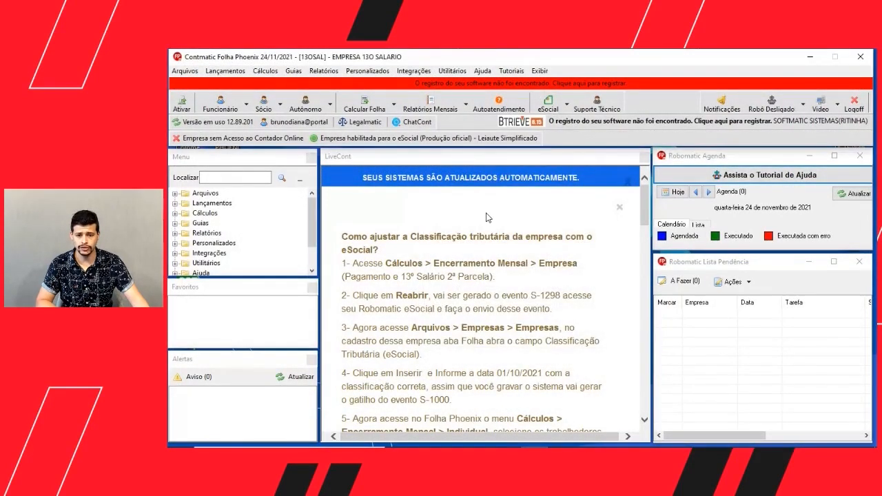